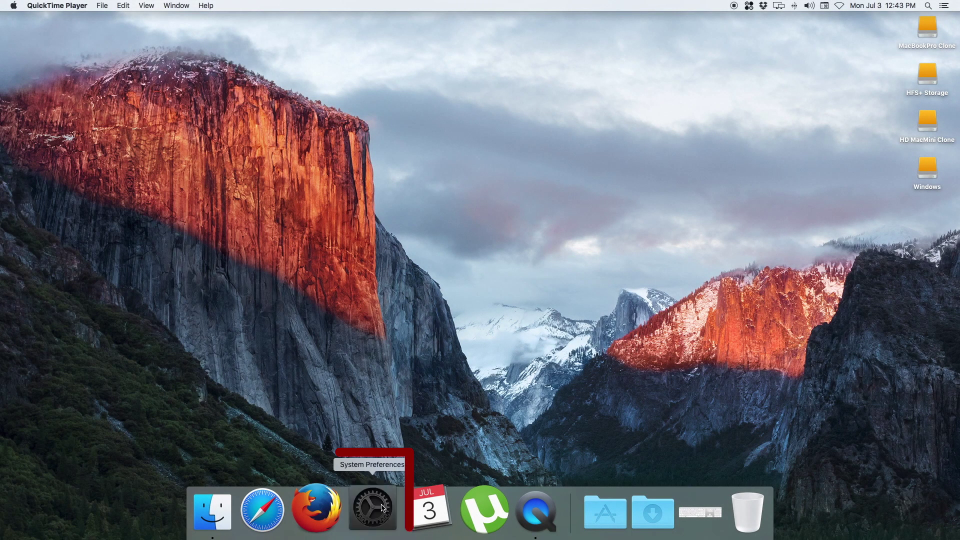
click(382, 509)
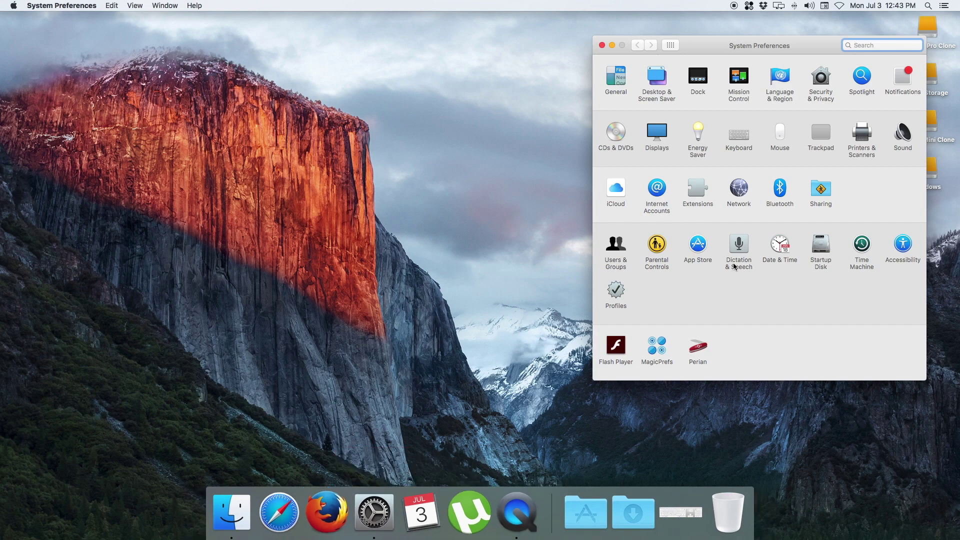
click(779, 192)
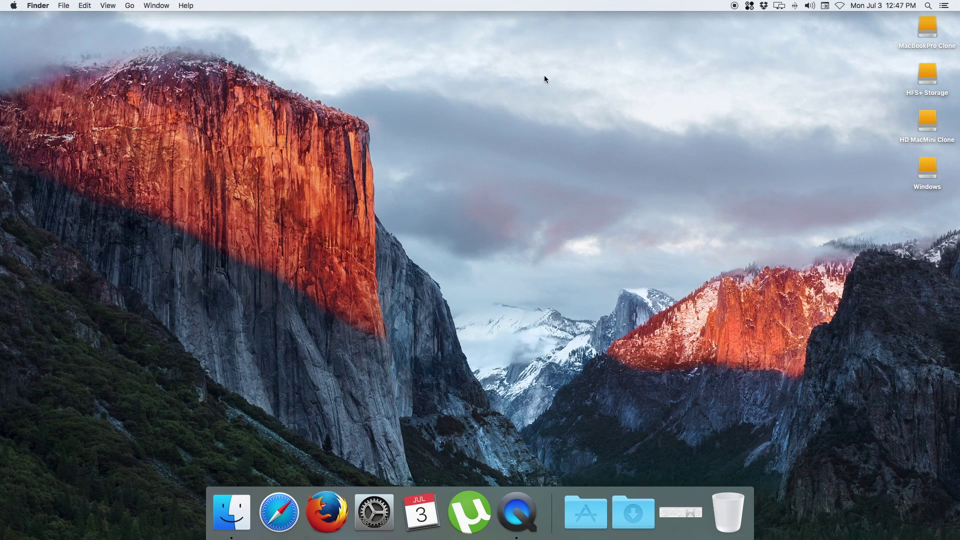
click(795, 7)
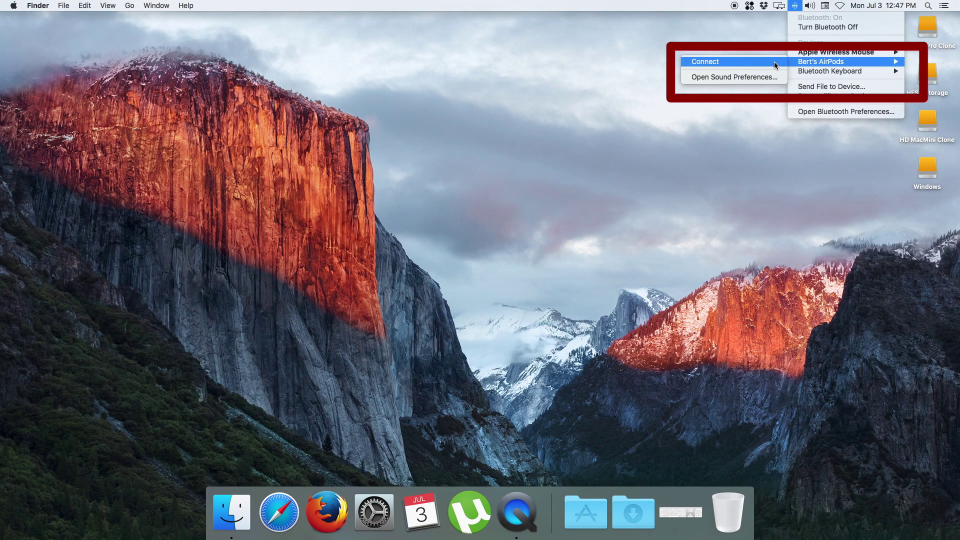
click(774, 62)
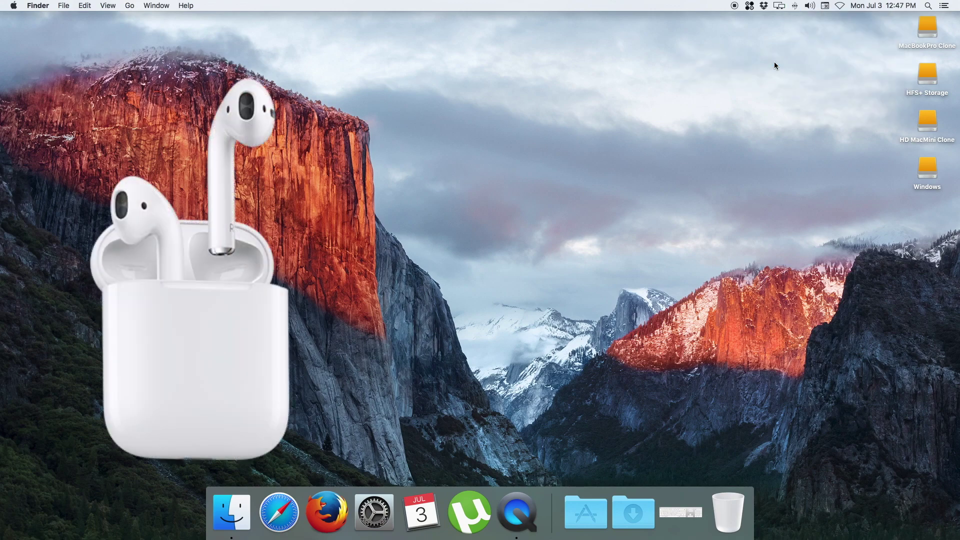